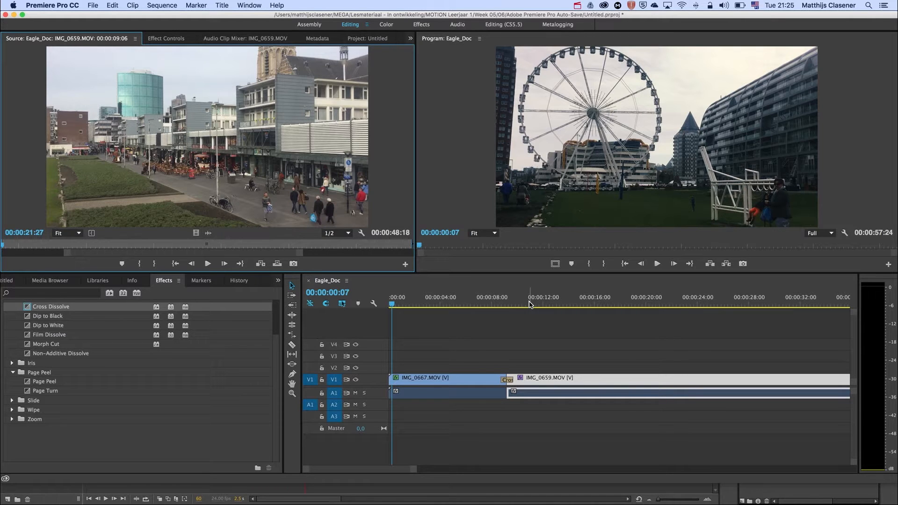
Step: Scrub the playhead back and forth through the existing Cross Dissolve between the clips
left_click(498, 300)
left_click_drag(501, 301, 514, 301)
left_click_drag(516, 307, 498, 307)
left_click_drag(498, 307, 496, 306)
scroll("up", 3)
Step: Replace it with a Page Turn transition at the IMG_0667/IMG_0659 cut and preview it
left_click(492, 381)
left_click_drag(34, 394, 494, 384)
left_click_drag(480, 310, 496, 307)
left_click_drag(496, 307, 482, 307)
Step: Extend the end of IMG_0667 by about 1:08 and scrub to check the cut
left_click_drag(457, 381, 452, 401)
left_click_drag(490, 366, 484, 379)
left_click_drag(485, 309, 481, 307)
Step: Move and nudge the Middle layer's black bar, then undo the moves with Cmd+Z
left_click(546, 344)
left_click(254, 242)
left_click_drag(213, 217, 188, 202)
key("shift+Left")
key("shift+Left")
key("shift+Left")
key("shift+Up")
key("super+z")
key("super+z")
Step: Create motion tweens on all five bar layers via frame 20 and step to frame 10
left_click(154, 430)
left_click(157, 398)
right_click(157, 397)
left_click(237, 293)
left_click(341, 413)
left_click(116, 413)
left_click(119, 415)
Step: At frame 1 move the Middle bar off to the lower right so it slides in over the white bar
left_click(140, 415)
left_click_drag(143, 390, 84, 390)
left_click_drag(127, 204, 413, 362)
left_click_drag(85, 391, 92, 400)
Step: Shift the Up1 tween later in time and reposition its bar at frame 10, previewing the result
left_click(93, 404)
left_click_drag(84, 405, 120, 406)
left_click(158, 405)
key("super+z")
left_click(121, 387)
left_click(119, 387)
left_click_drag(158, 128, 446, 301)
left_click_drag(443, 295, 433, 286)
left_click_drag(120, 388, 118, 385)
Step: Shift the Up2 layer's tween span later on the timeline
left_click(76, 402)
left_click(41, 397)
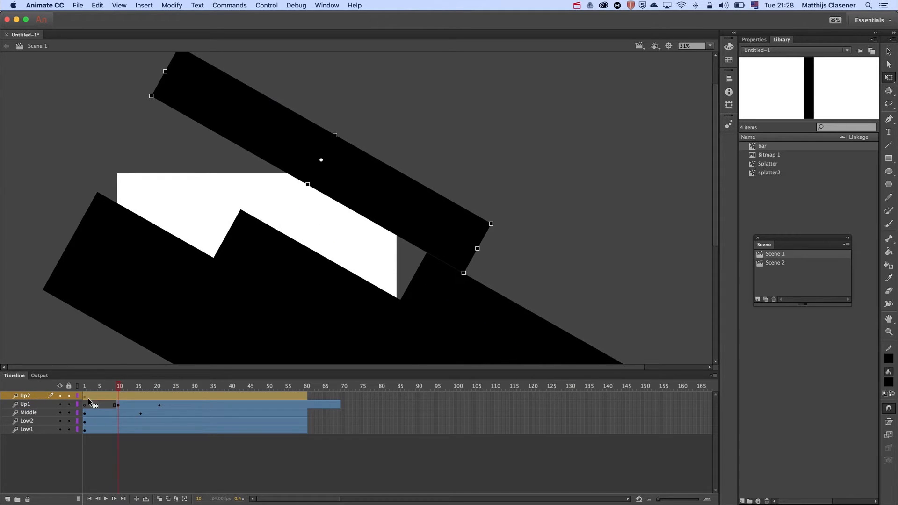
left_click_drag(86, 396, 142, 399)
Step: Check frames 16 and 25, then reposition the upper bar at frame 15
left_click(142, 398)
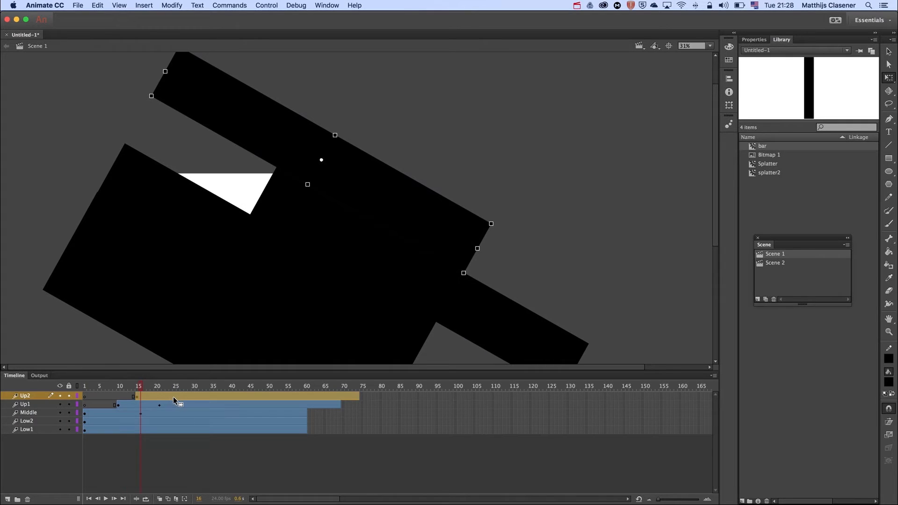
left_click(175, 397)
left_click(138, 389)
left_click_drag(224, 111, 466, 245)
Step: Adjust the Low2 layer timing, preview to frame 23 and select frames 30–84 on all layers
left_click(97, 423)
left_click(28, 422)
left_click(187, 275)
left_click(84, 386)
left_click_drag(85, 385, 214, 387)
left_click_drag(392, 400, 196, 436)
Step: Delete the frames after frame 30 on every layer and preview the trimmed animation
key("shift+F5")
left_click(230, 421)
left_click_drag(195, 386, 85, 374)
Step: Export the bar animation as a video file under a new name via File > Export > Export Video
left_click(77, 6)
mouse_move(88, 134)
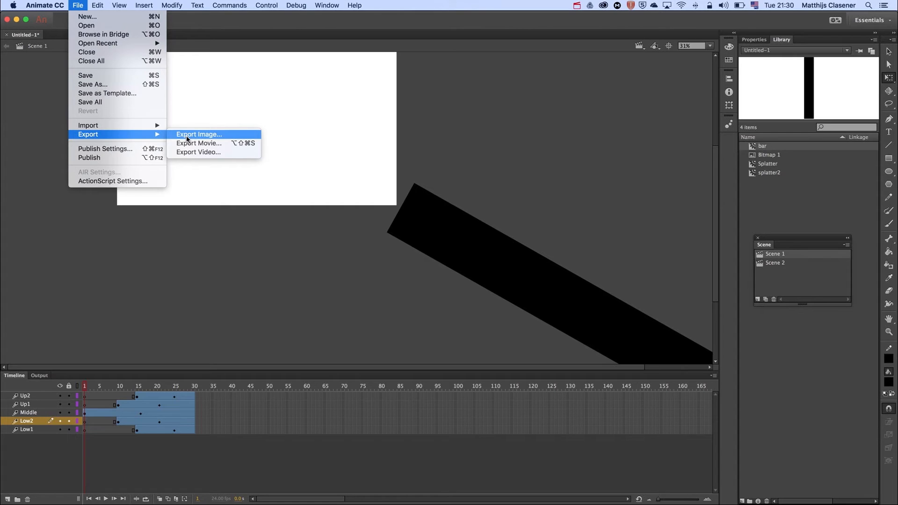
left_click(191, 152)
left_click_drag(160, 147, 144, 147)
type("bars2.mov")
left_click(199, 167)
left_click(198, 167)
Step: Import bars2.mov, preview it in the Source monitor and mark an Out point after the bars
left_click(14, 281)
double_click(65, 422)
double_click(398, 125)
double_click(59, 397)
left_click_drag(3, 247, 112, 249)
left_click(150, 265)
Step: Place the bars2 section on V3 over the edit point and preview it above the clips
left_click_drag(205, 149, 492, 347)
left_click_drag(491, 360, 495, 363)
left_click_drag(483, 305, 501, 306)
Step: Apply Keying > Track Matte Key to IMG_0667 and show its Effect Controls
left_click(196, 281)
scroll("up", 3)
left_click(7, 353)
left_click(8, 343)
left_click(12, 417)
scroll("down", 3)
scroll("down", 3)
left_click(43, 426)
left_click(119, 63)
left_click(88, 41)
Step: Set the matte to Video 3 composited by Matte Luma and preview the transition
left_click(189, 206)
left_click(178, 236)
left_click(204, 218)
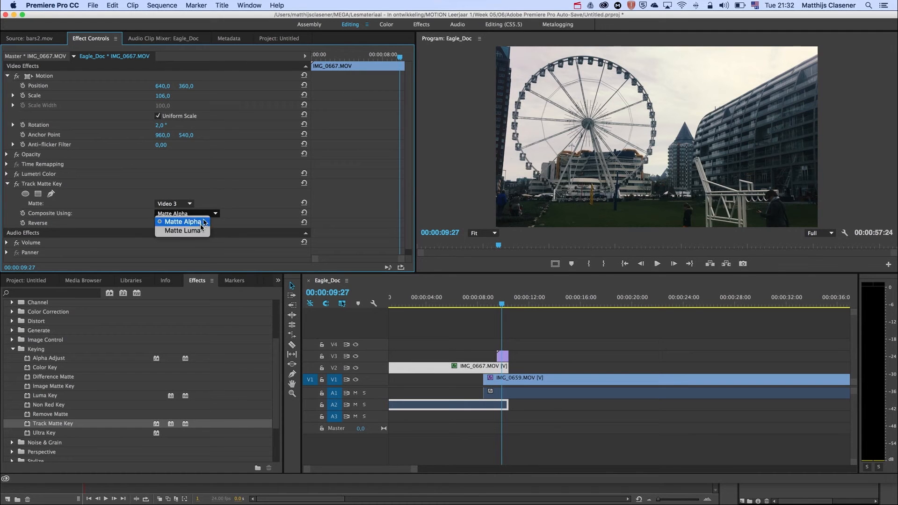
left_click(193, 231)
left_click_drag(501, 304, 507, 304)
left_click_drag(506, 304, 495, 303)
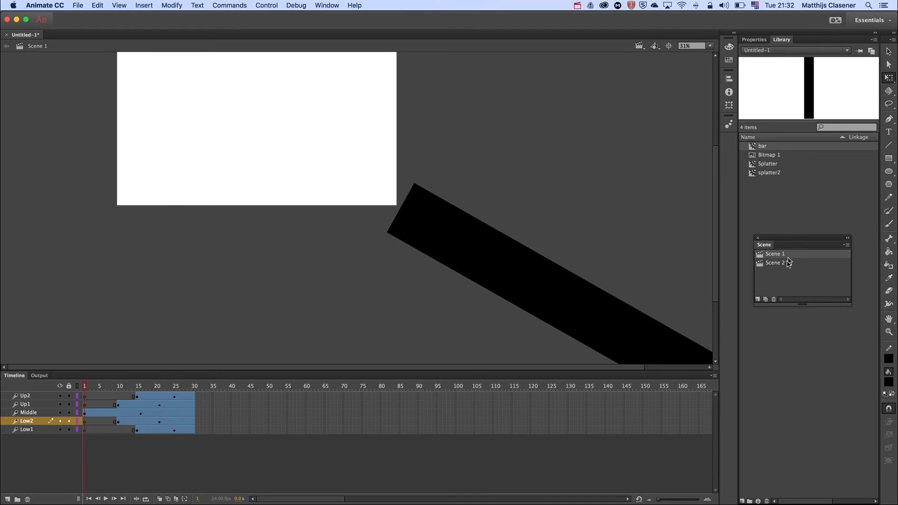
Step: Switch to Scene 2 and scrub through the ink splatter animation, then return to Premiere
left_click(785, 263)
left_click_drag(713, 232, 712, 191)
left_click_drag(86, 388, 159, 372)
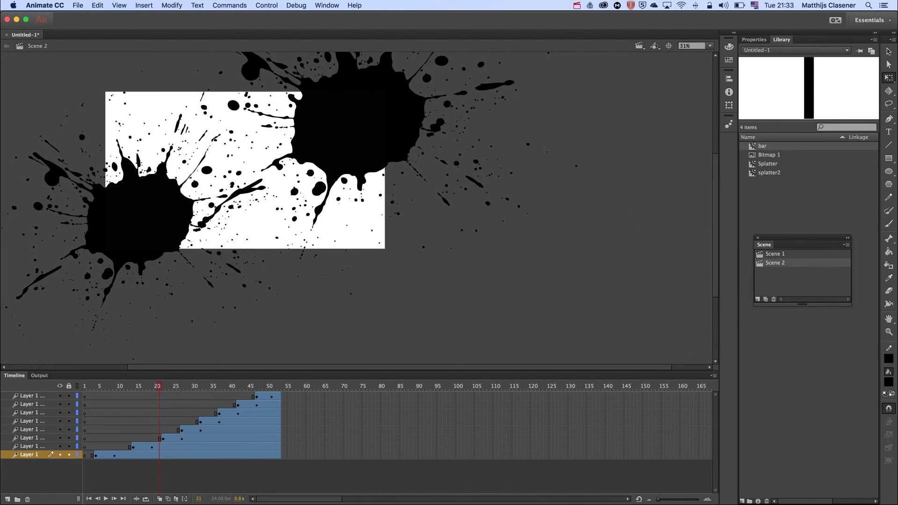
left_click(34, 41)
left_click(504, 362)
Step: Apply Track Matte Key to the clip and set bars2.mov's In point where the matte turns white
left_click_drag(489, 377, 498, 380)
left_click(99, 166)
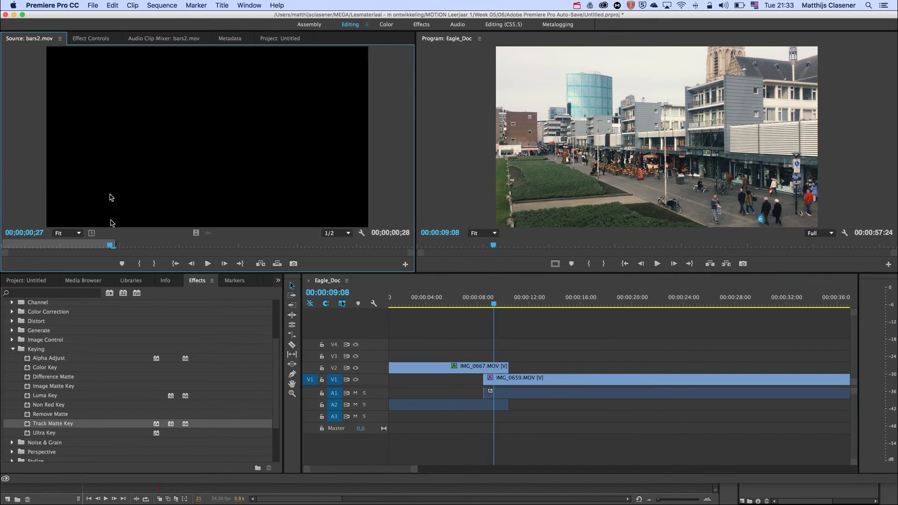
left_click_drag(113, 247, 159, 246)
left_click(144, 264)
left_click(208, 264)
Step: Place the bars2 matte on V3 over the cut and play back the transition
left_click_drag(138, 114, 484, 356)
left_click_drag(492, 304, 474, 305)
left_click(473, 306)
left_click(456, 365)
left_click(491, 306)
Step: Enable Reverse on IMG_0667's Track Matte Key so the ferris wheel shot shows through, then preview the transition
left_click_drag(491, 306, 467, 306)
left_click(157, 225)
left_click_drag(471, 304, 498, 302)
left_click_drag(504, 300, 457, 305)
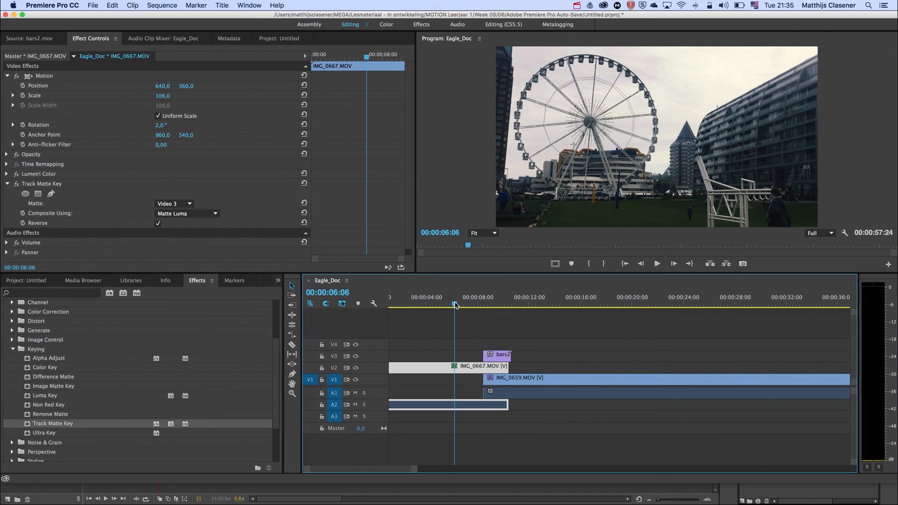